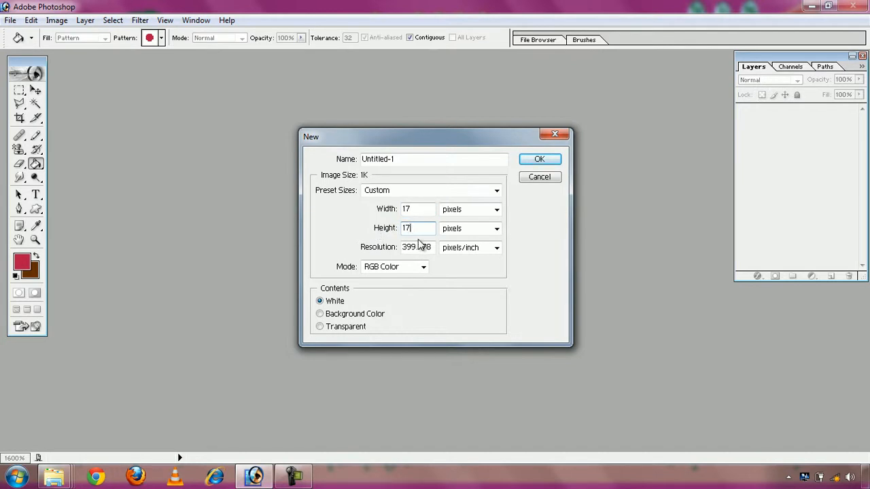
Create the 17 by 17 pixel document at 72 pixels/inch in RGB Color with white contents and maximize its window
key("Tab")
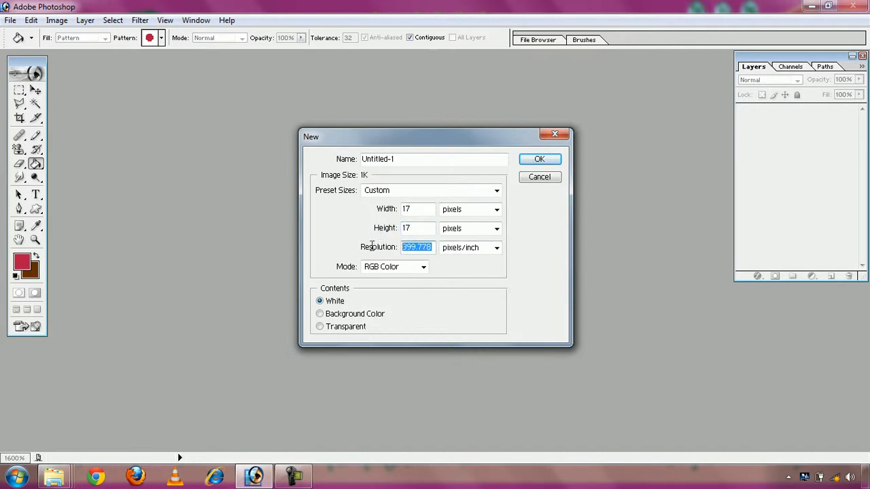
type("72")
left_click(419, 269)
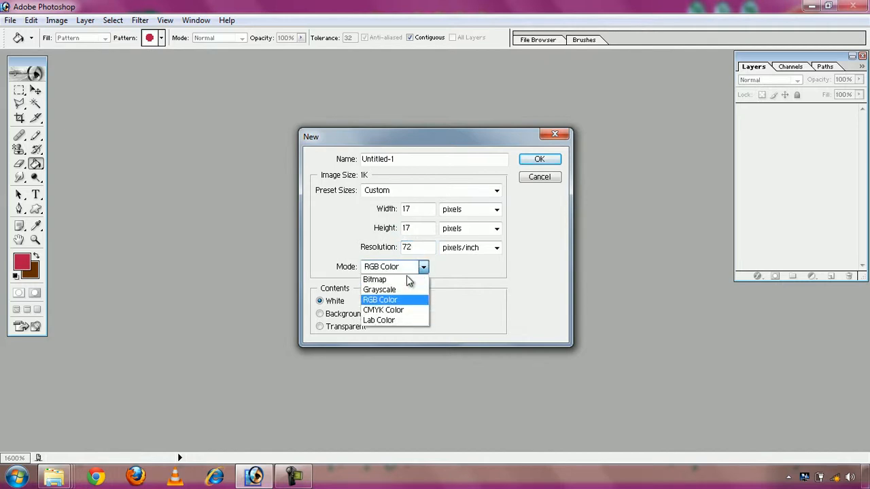
left_click(412, 301)
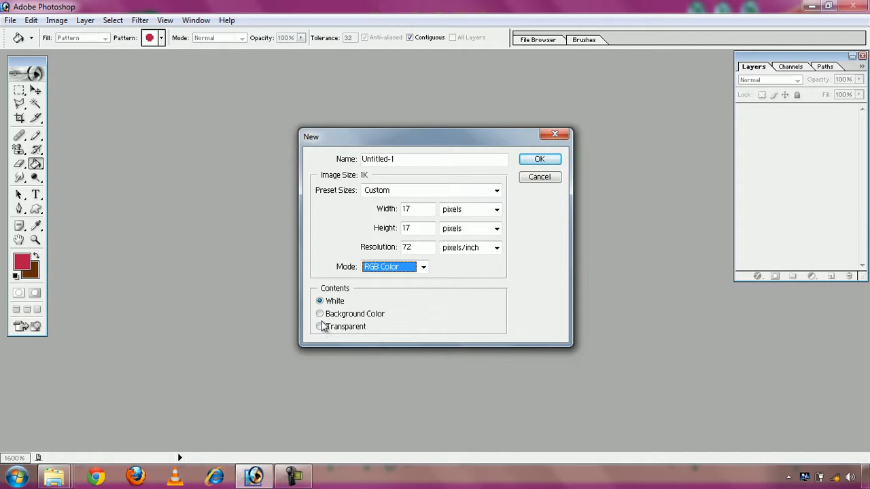
left_click(545, 161)
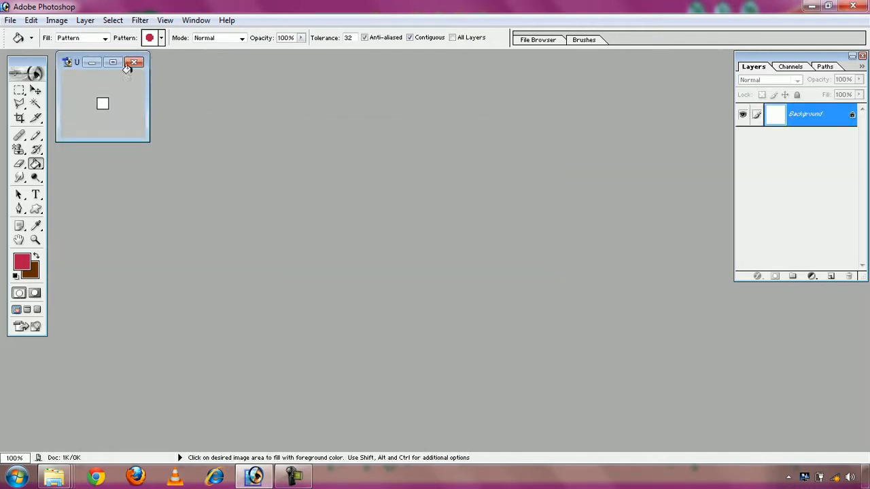
left_click(116, 65)
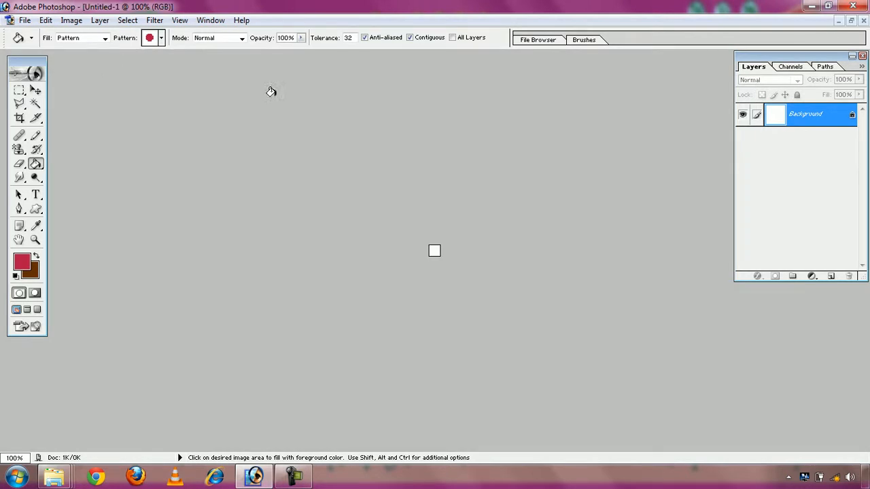
Set the foreground color to bright green 17E53E
left_click(35, 240)
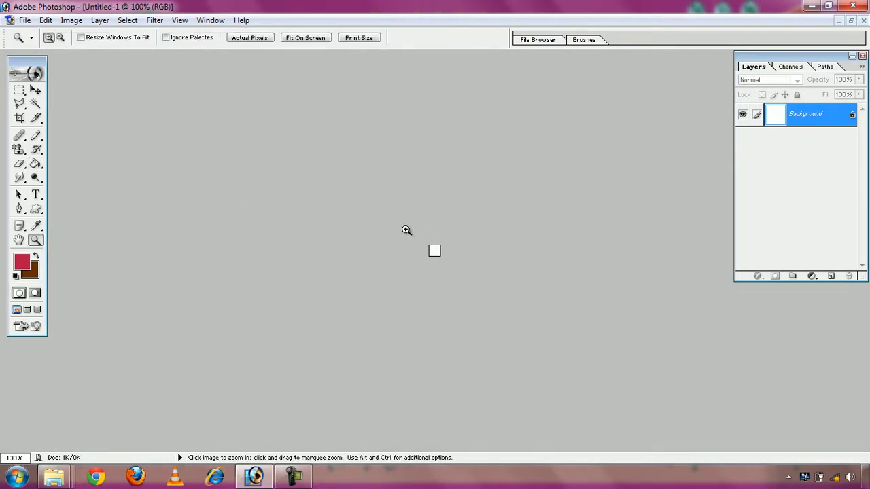
left_click_drag(407, 228, 467, 277)
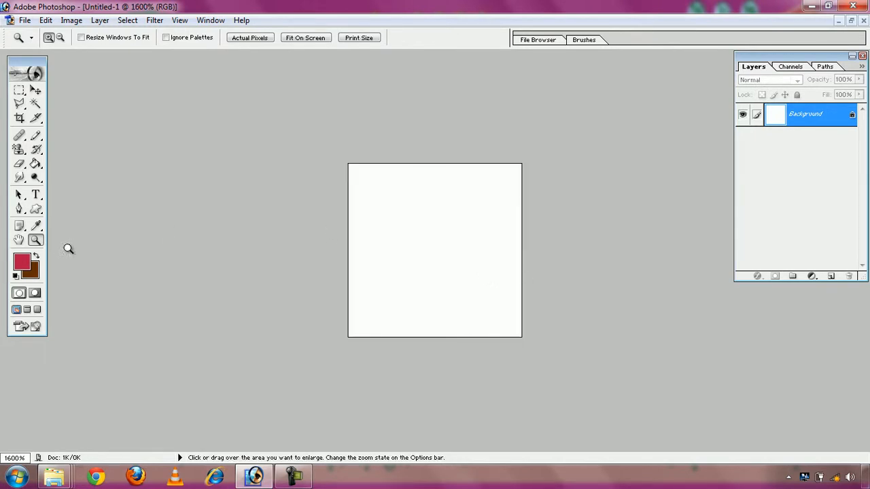
left_click(22, 265)
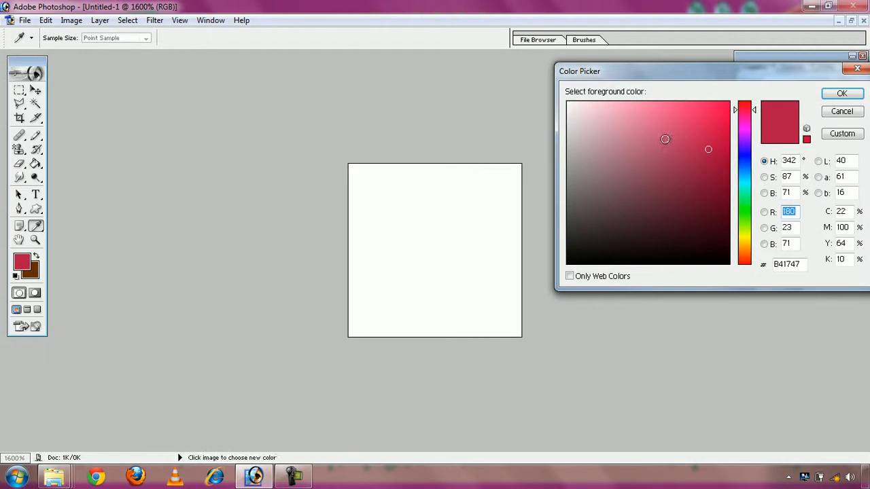
left_click(741, 204)
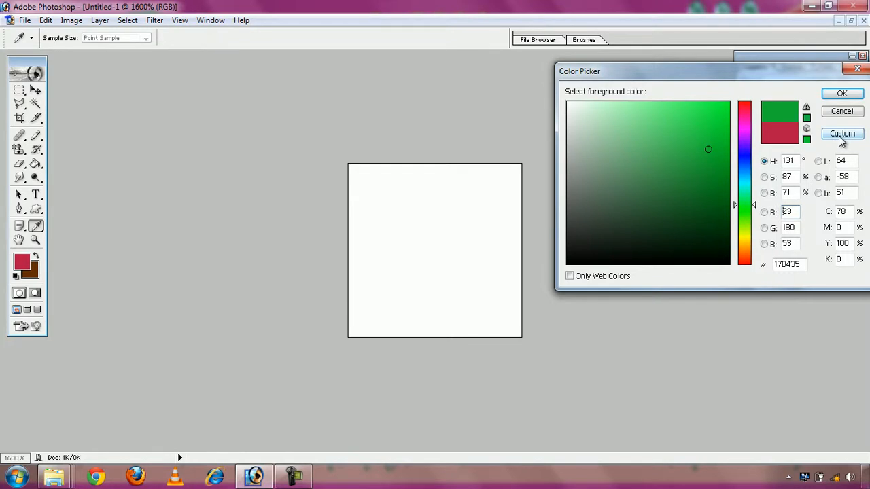
left_click(712, 119)
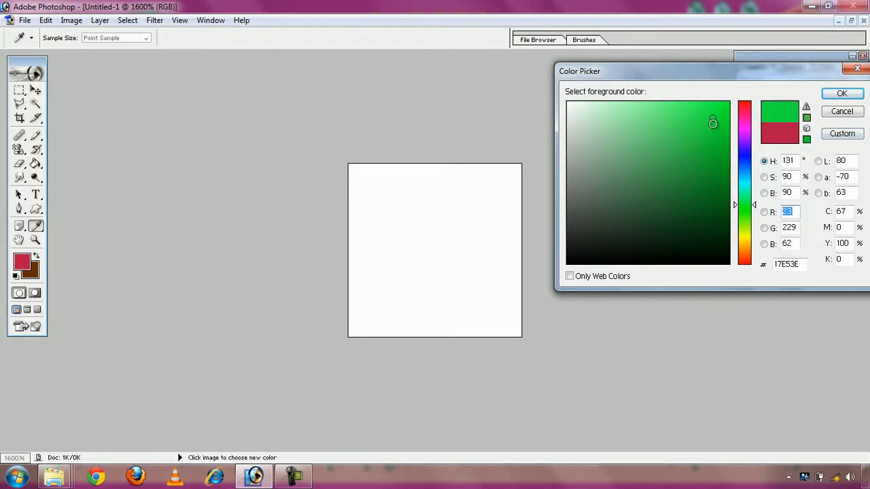
left_click(836, 96)
key("z")
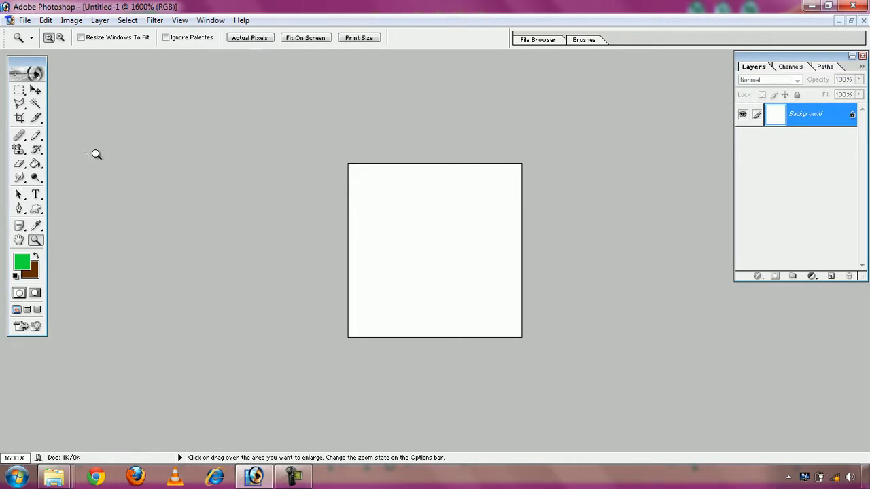
Paint a single round green dot near the center of the canvas with the Pencil tool and a hard 10 px brush
left_click_drag(35, 135, 78, 147)
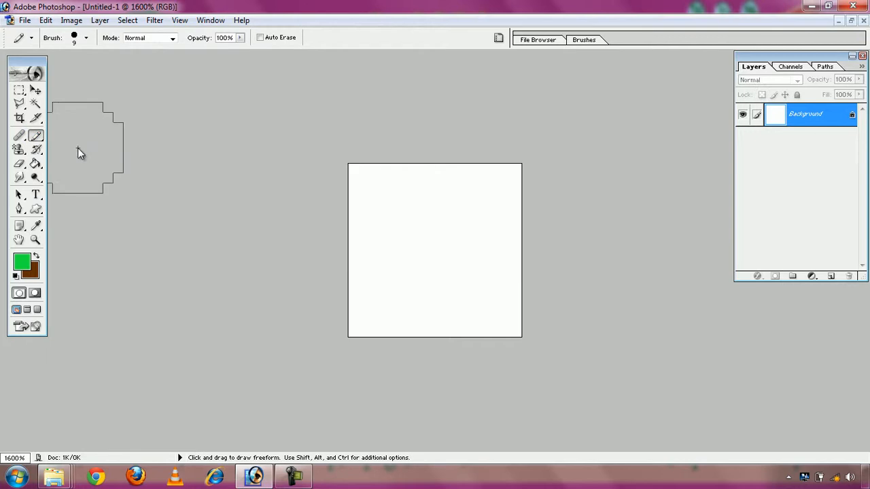
left_click(86, 38)
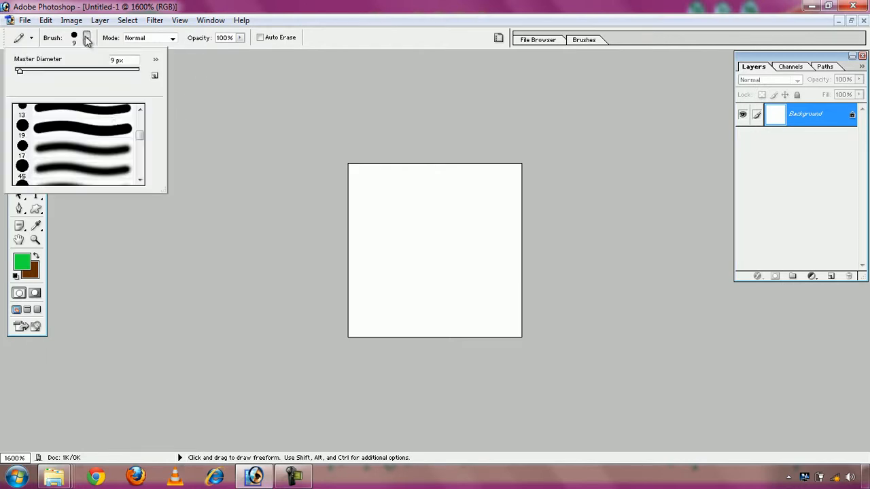
left_click(57, 129)
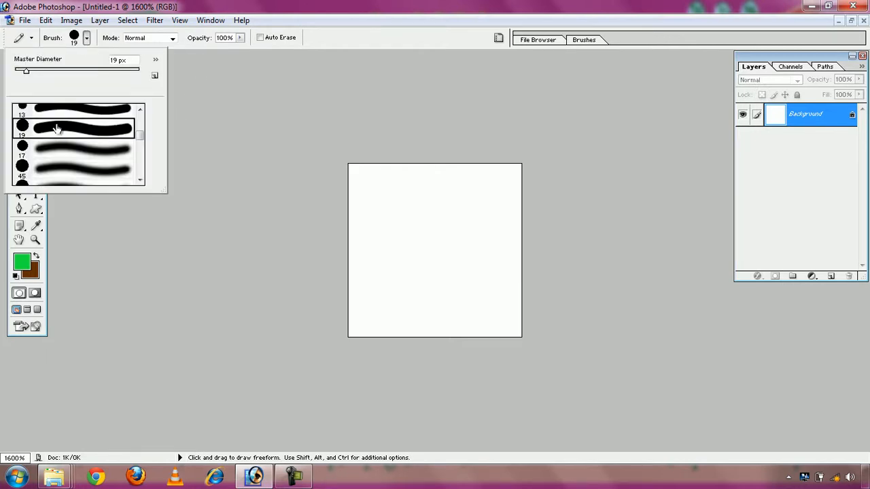
left_click(84, 41)
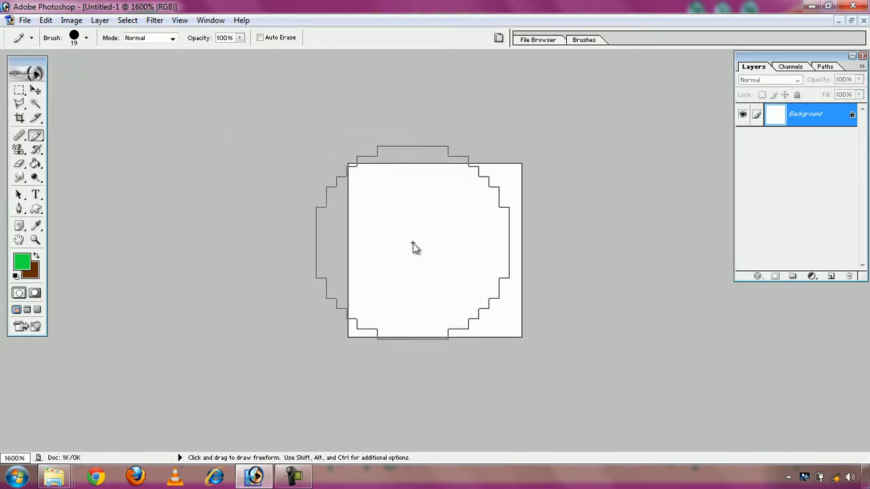
key("bracketleft")
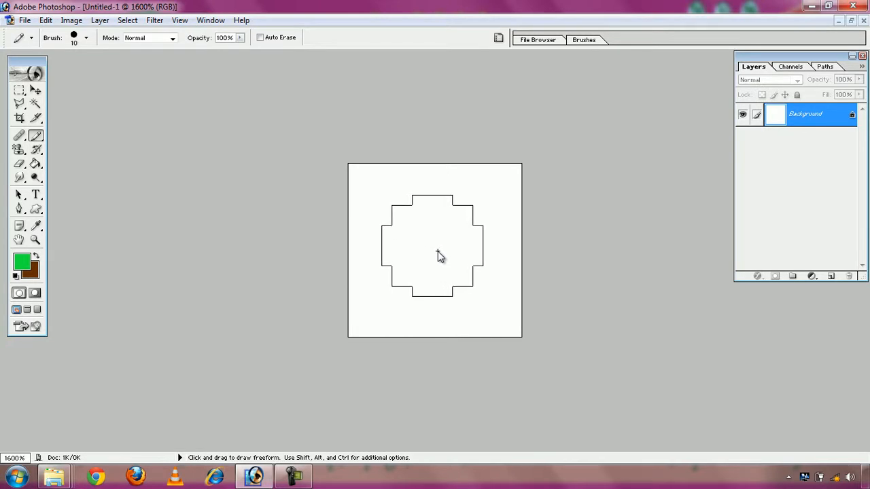
left_click(437, 252)
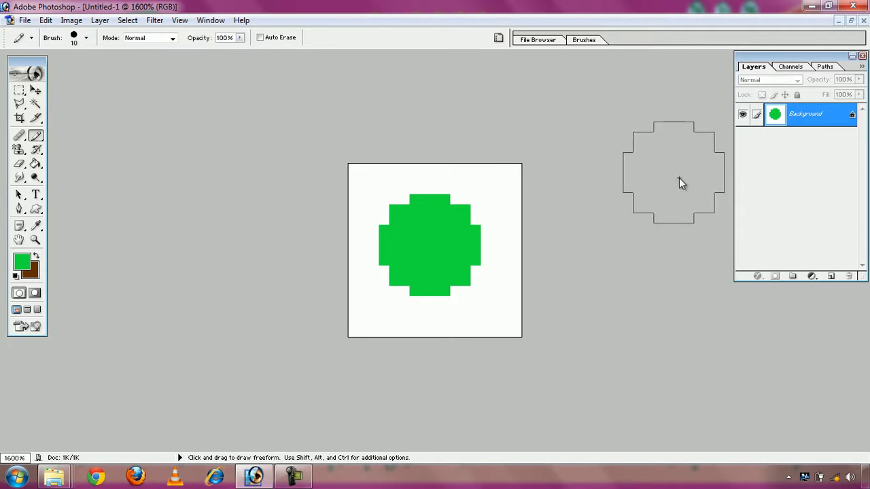
Define the green dot image as a pattern, keeping the suggested name Pattern 2
left_click(45, 20)
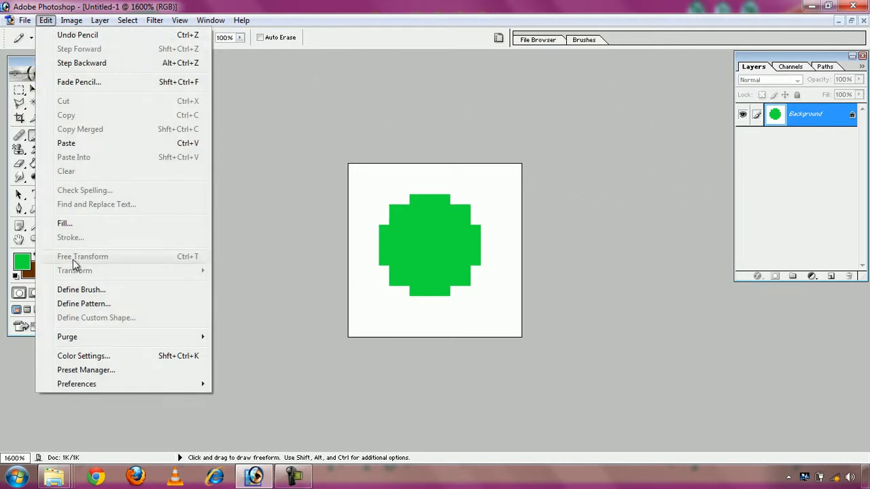
left_click(112, 307)
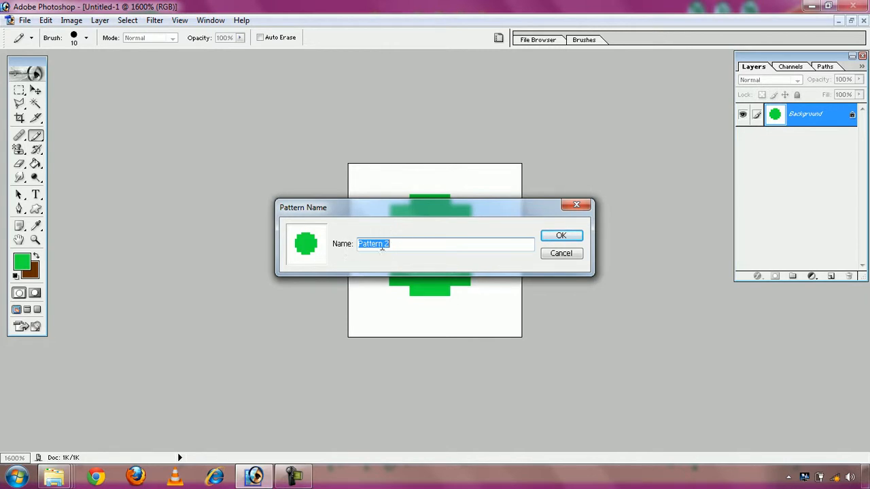
left_click(558, 237)
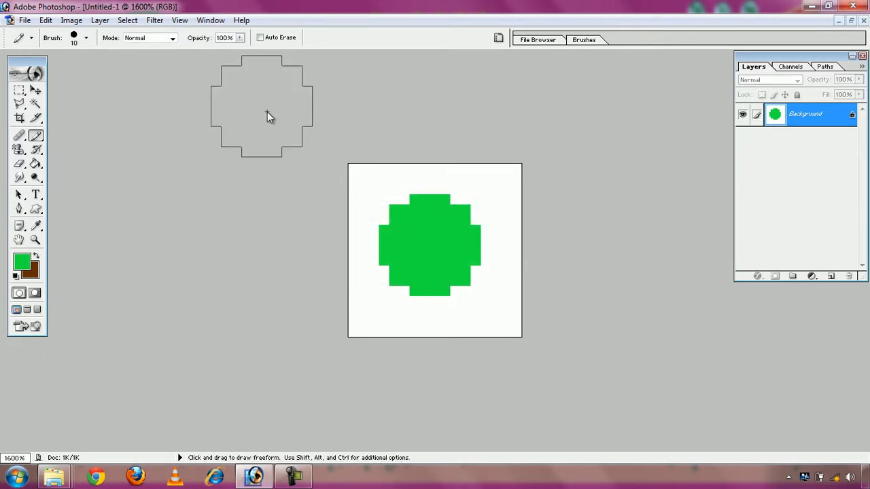
Create a second white document in the Default Photoshop Size preset and maximize its window
left_click(25, 21)
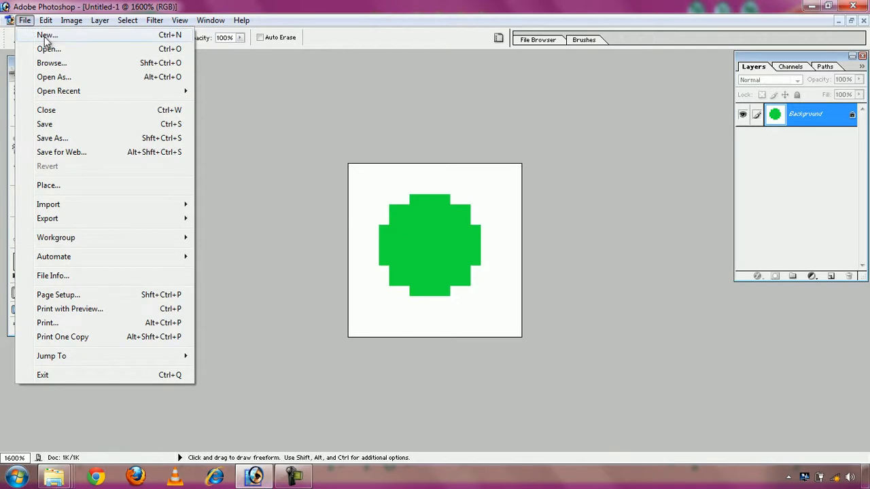
left_click(46, 38)
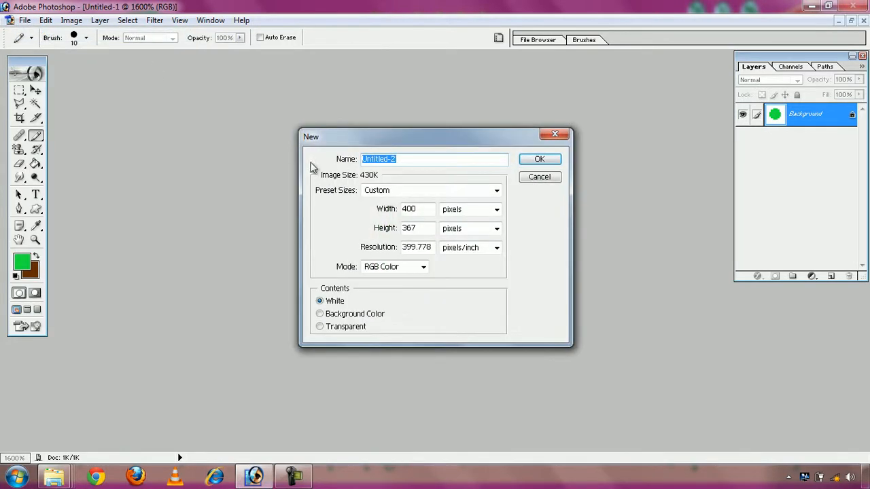
left_click(482, 192)
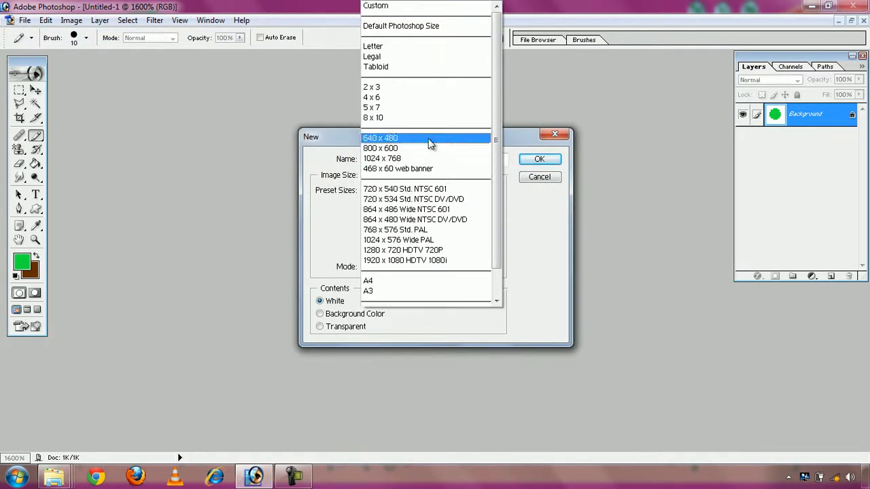
left_click(390, 26)
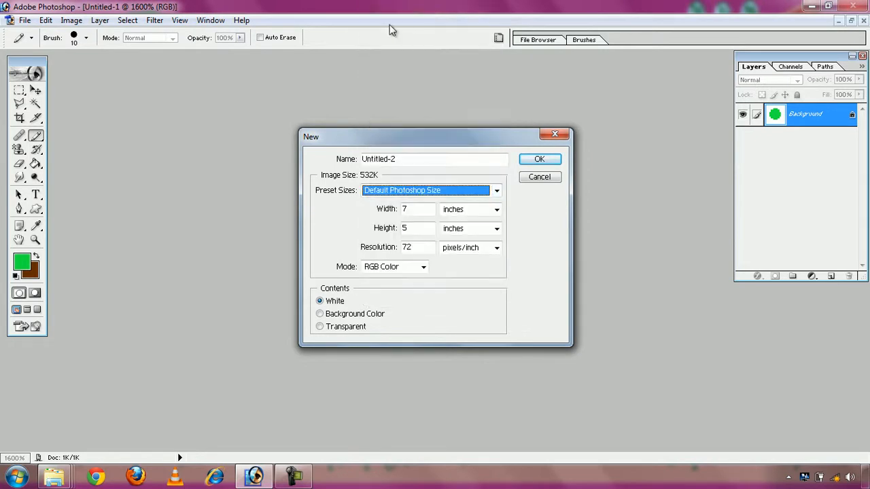
left_click(549, 162)
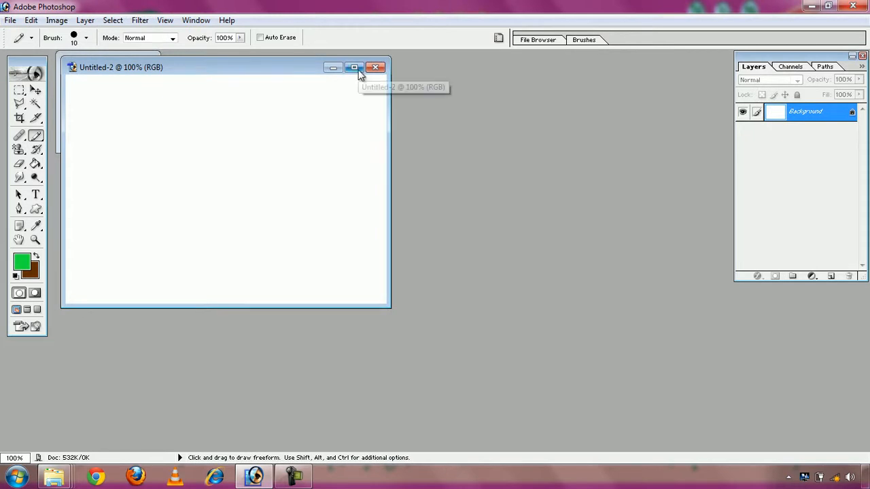
left_click_drag(271, 69, 368, 77)
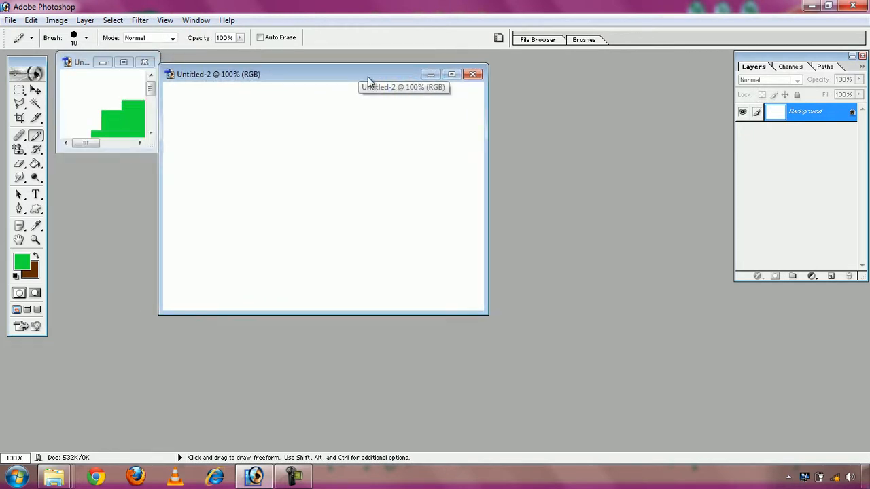
left_click(449, 68)
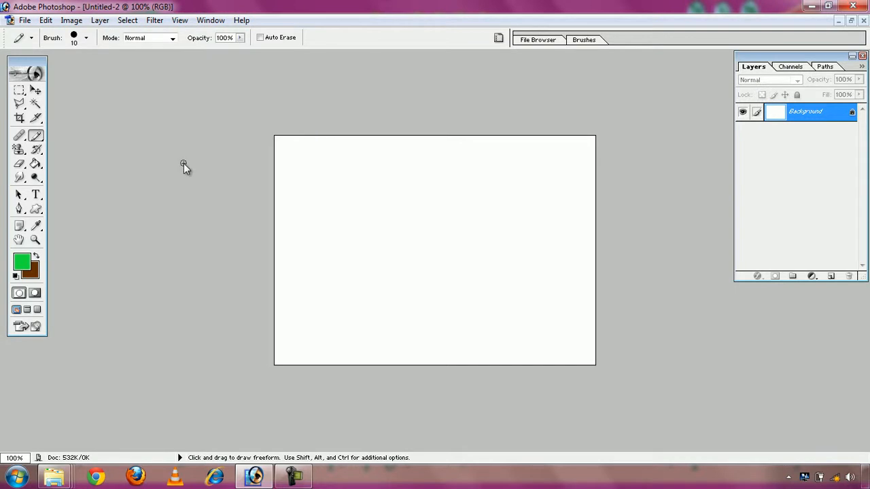
Set up the Pattern Stamp tool with the green dot pattern, Pattern 2
left_click(19, 150)
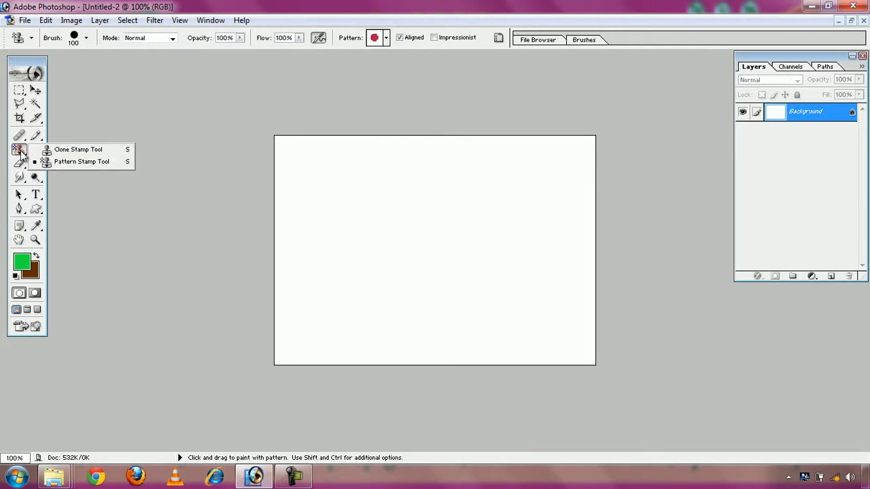
left_click(98, 162)
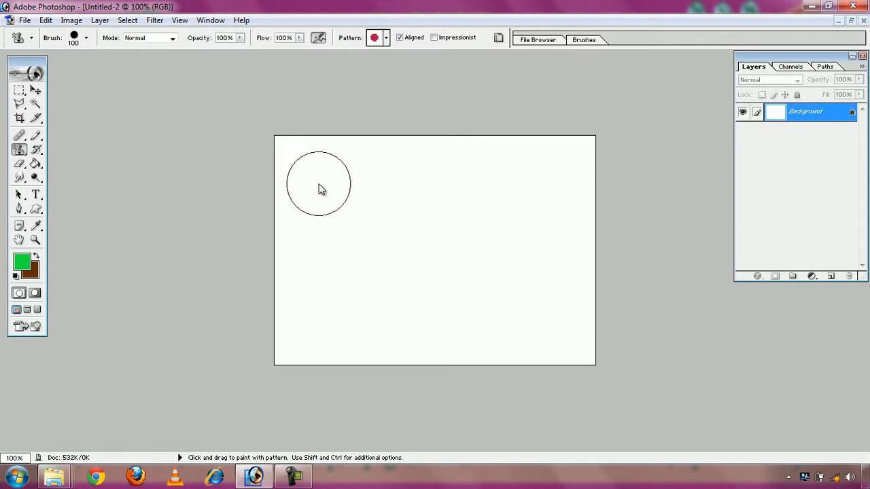
left_click(386, 40)
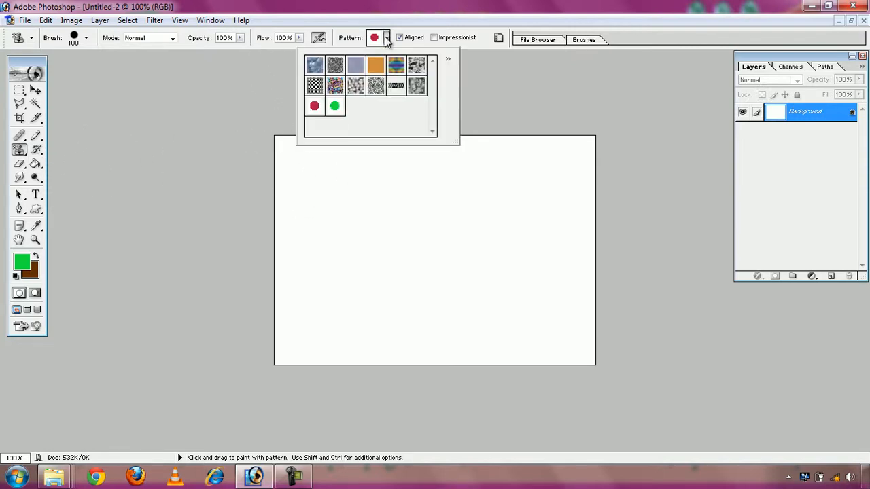
left_click(336, 108)
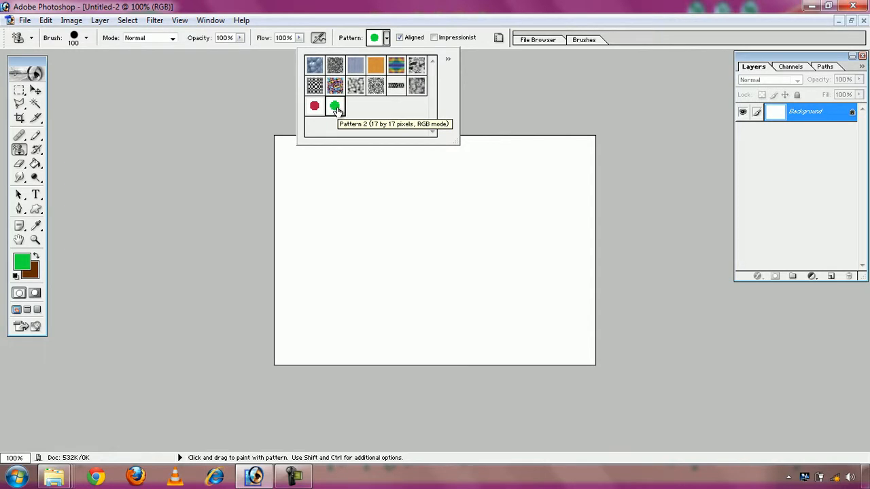
left_click(20, 151)
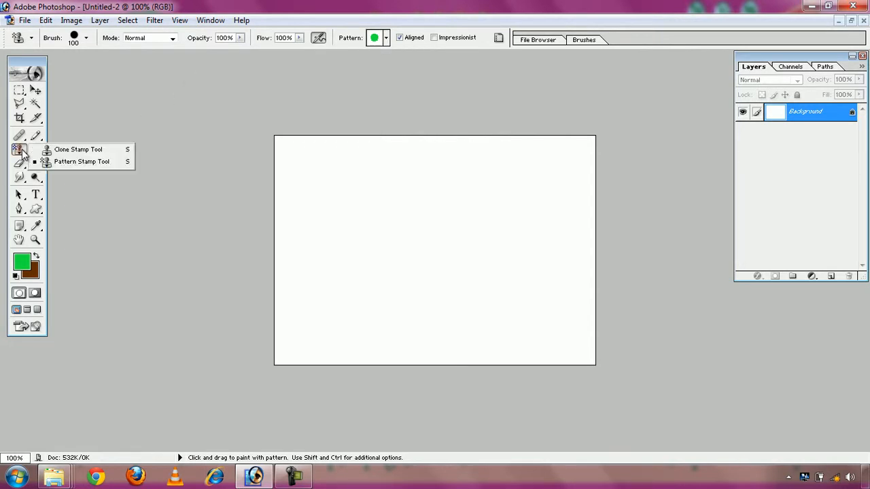
left_click(58, 164)
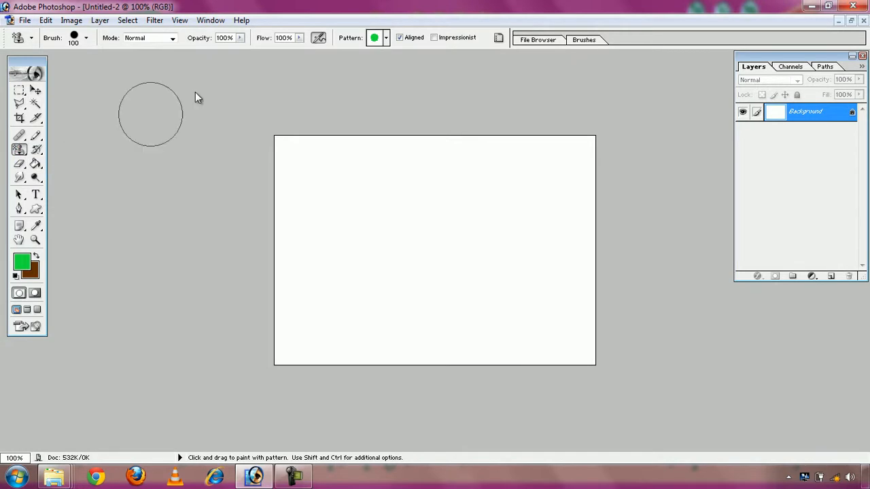
left_click(387, 38)
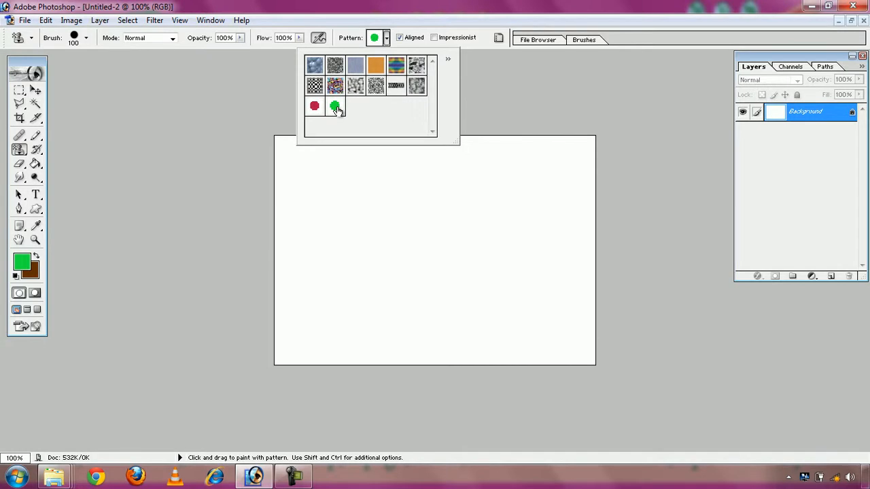
left_click(386, 39)
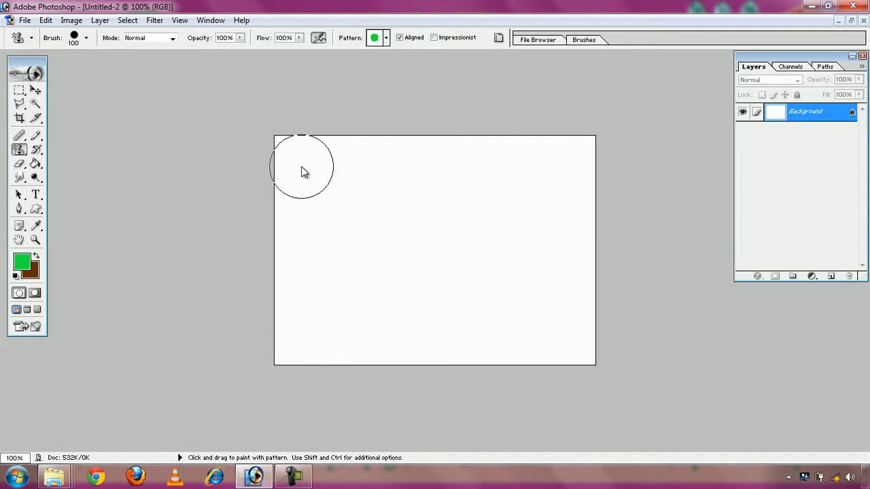
Try painting the green dot pattern across the canvas with the round brush, enlarging it to 175 px, and undo the strokes
mouse_move(295, 167)
left_mouse_down()
mouse_move(580, 159)
mouse_move(431, 241)
mouse_move(295, 343)
mouse_move(306, 232)
mouse_move(348, 226)
mouse_move(258, 196)
mouse_move(547, 217)
mouse_move(564, 230)
mouse_move(553, 290)
mouse_move(509, 311)
mouse_move(435, 257)
mouse_move(374, 328)
mouse_move(342, 346)
mouse_move(599, 343)
mouse_move(488, 355)
left_mouse_up()
key("bracketright")
key("bracketright")
key("bracketright")
key("ctrl+alt+z")
key("ctrl+alt+z")
key("ctrl+alt+z")
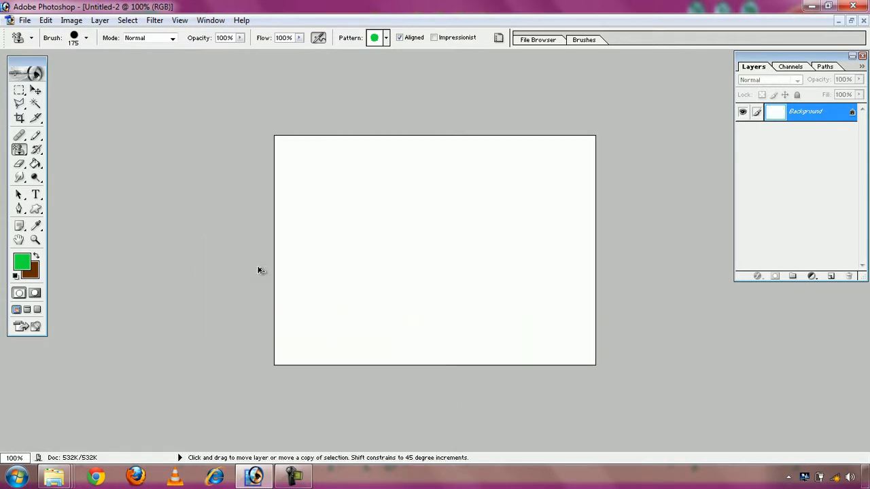
Try painting the dot pattern across the canvas with the 134 px grass-shaped brush, and undo the strokes
left_click(86, 38)
left_click_drag(140, 136, 143, 154)
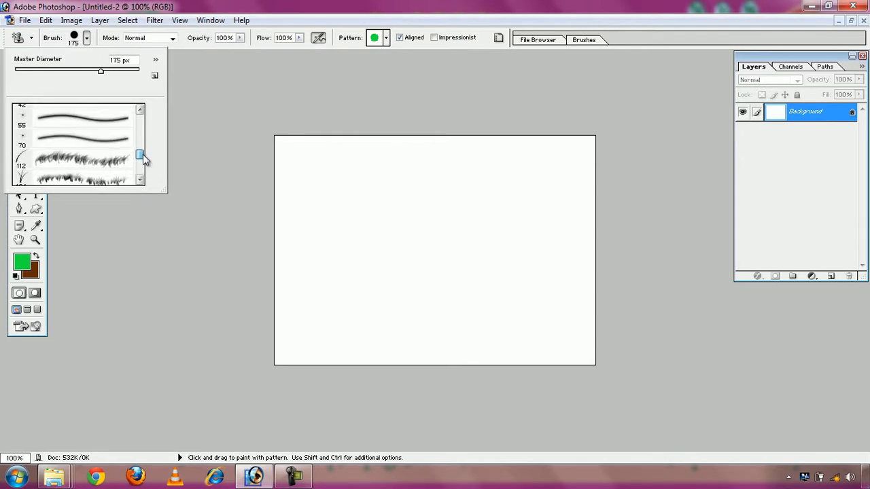
left_click(94, 176)
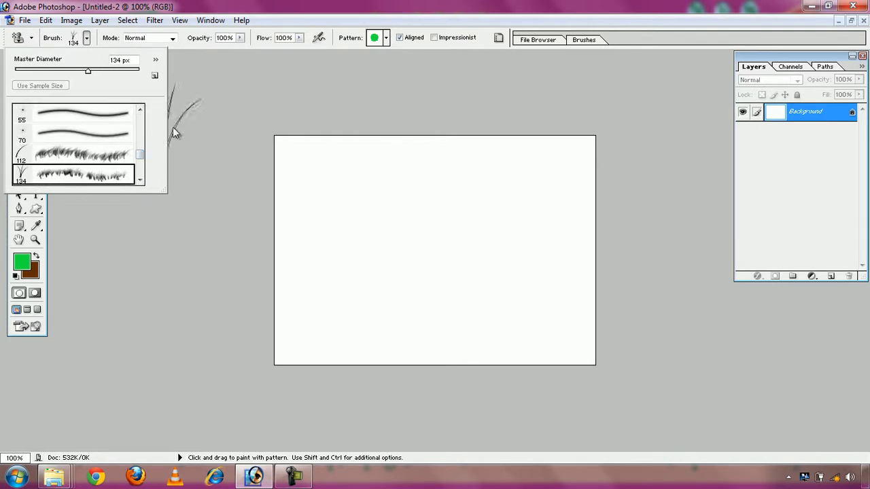
left_click(87, 38)
mouse_move(338, 227)
left_mouse_down()
mouse_move(373, 261)
mouse_move(480, 259)
mouse_move(319, 296)
mouse_move(471, 292)
mouse_move(630, 271)
mouse_move(477, 320)
mouse_move(510, 266)
mouse_move(452, 236)
left_mouse_up()
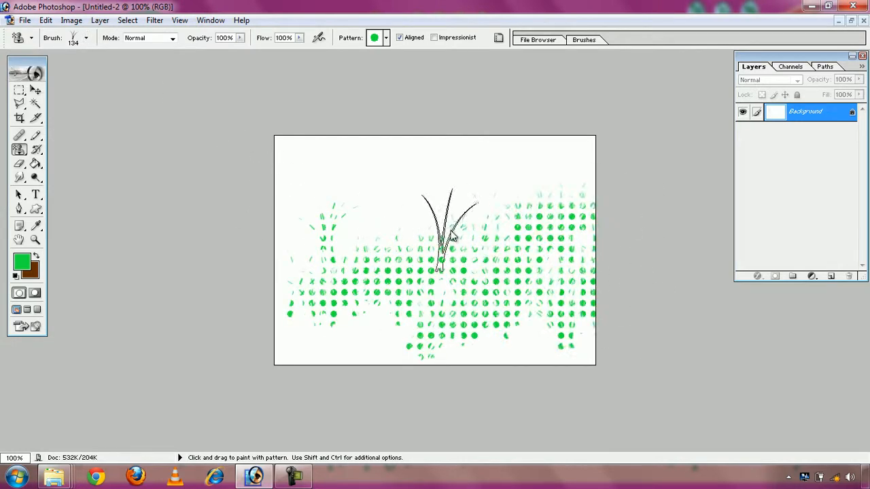
key("ctrl+alt+z")
key("ctrl+alt+z")
key("ctrl+alt+z")
key("ctrl+alt+z")
key("ctrl+alt+z")
Try painting the dot pattern with the 112 px single-blade grass brush, and undo the stroke
left_click(87, 38)
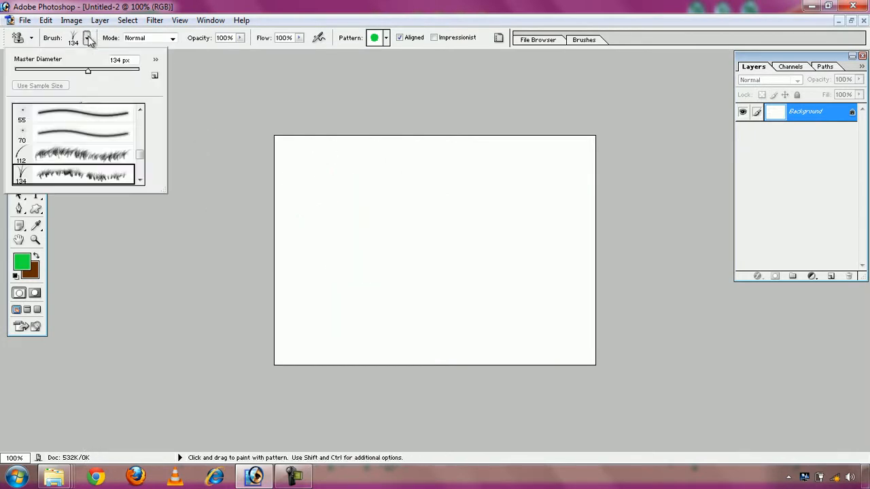
left_click(47, 151)
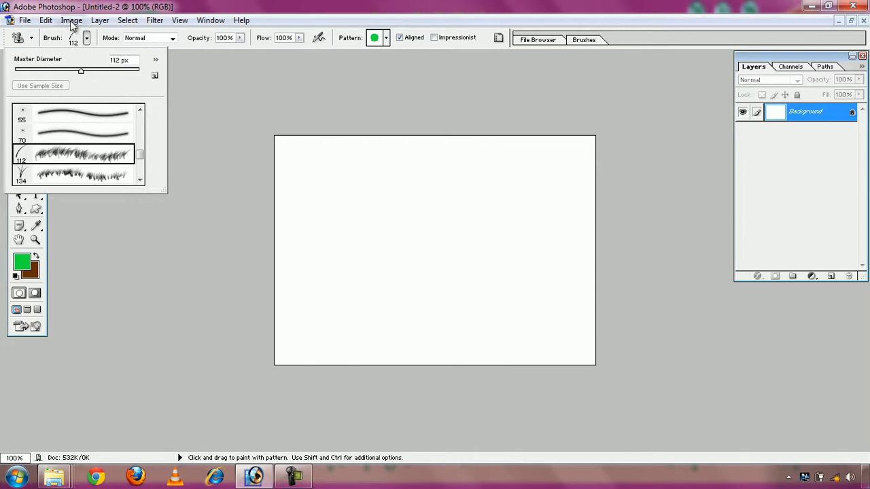
left_click(87, 38)
mouse_move(318, 229)
left_mouse_down()
mouse_move(607, 294)
mouse_move(256, 318)
mouse_move(399, 299)
mouse_move(635, 351)
mouse_move(520, 221)
mouse_move(496, 213)
mouse_move(261, 203)
mouse_move(530, 163)
mouse_move(674, 246)
mouse_move(275, 359)
left_mouse_up()
key("ctrl+z")
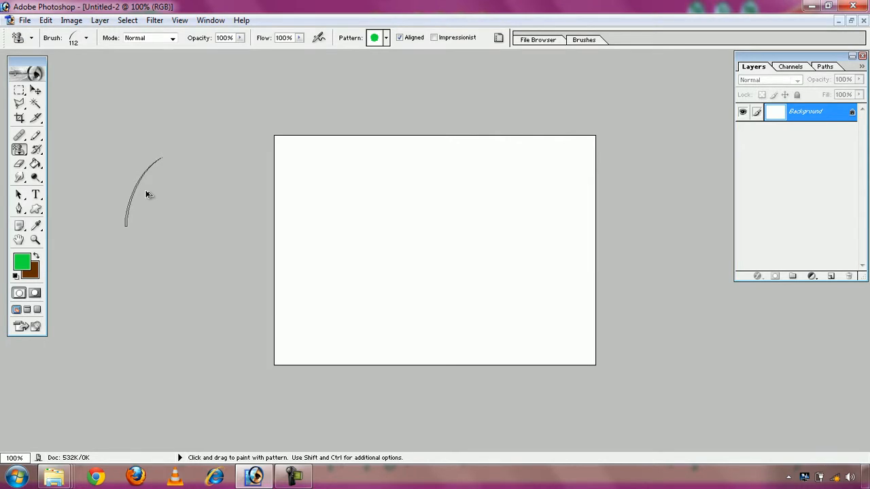
Activate the Paint Bucket tool and set its fill source to Pattern after briefly trying Foreground
left_click(37, 163)
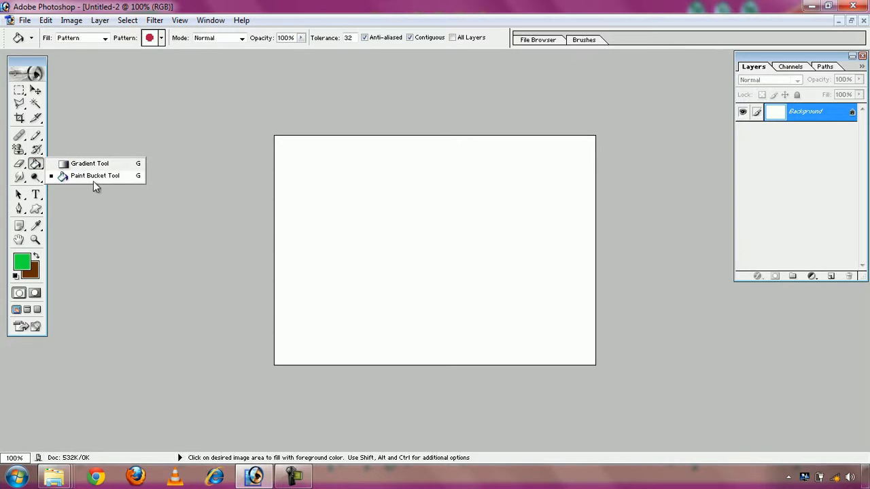
left_click(119, 178)
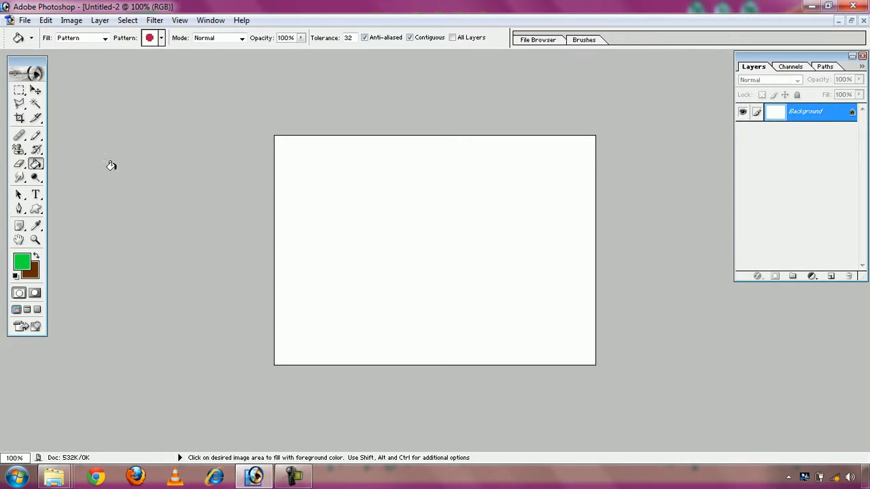
left_click(104, 39)
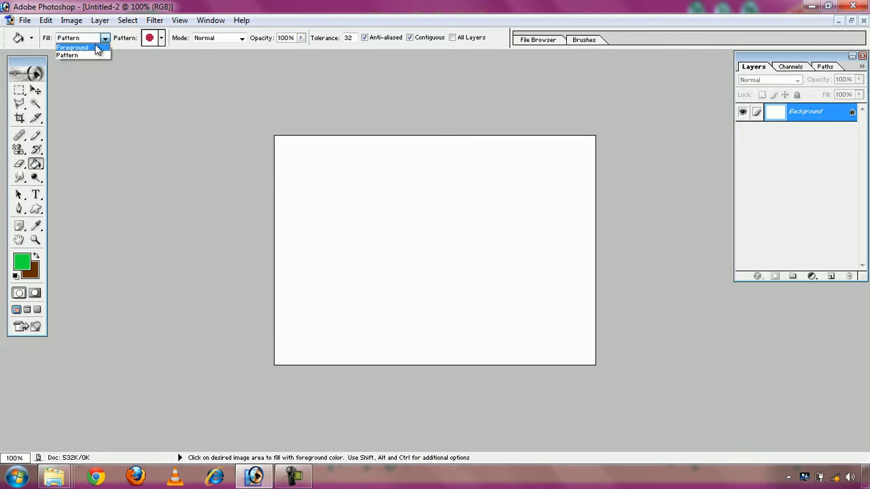
left_click(95, 45)
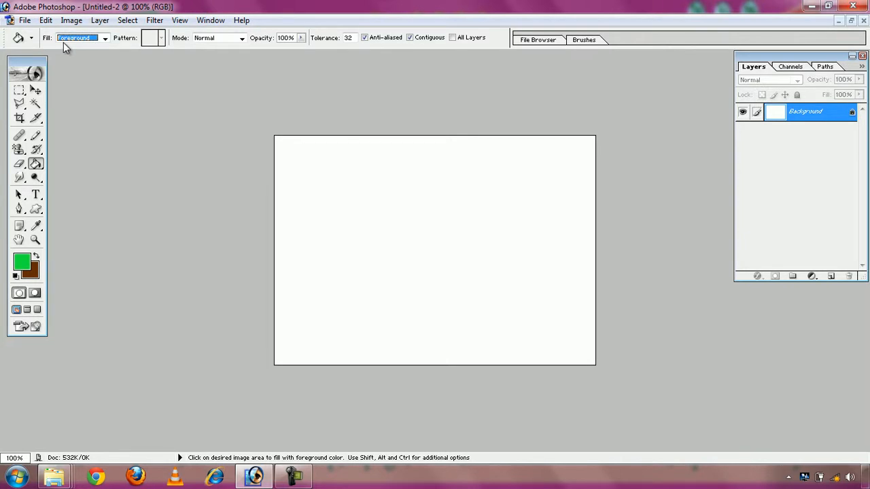
left_click(104, 39)
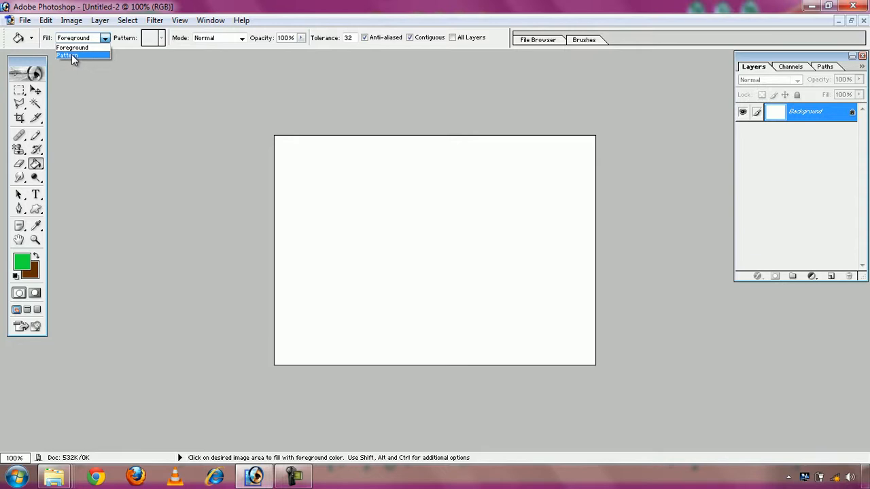
left_click(72, 55)
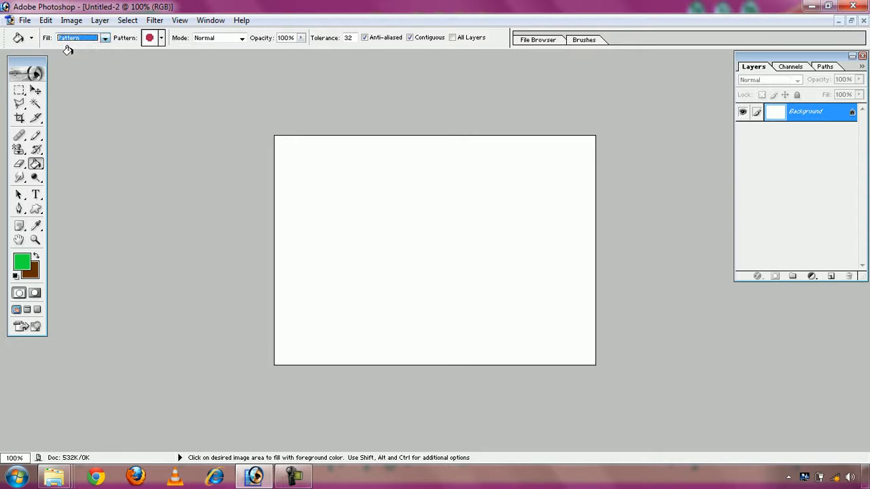
Choose the green dot pattern for the Paint Bucket and fill the whole white canvas with it
left_click(161, 39)
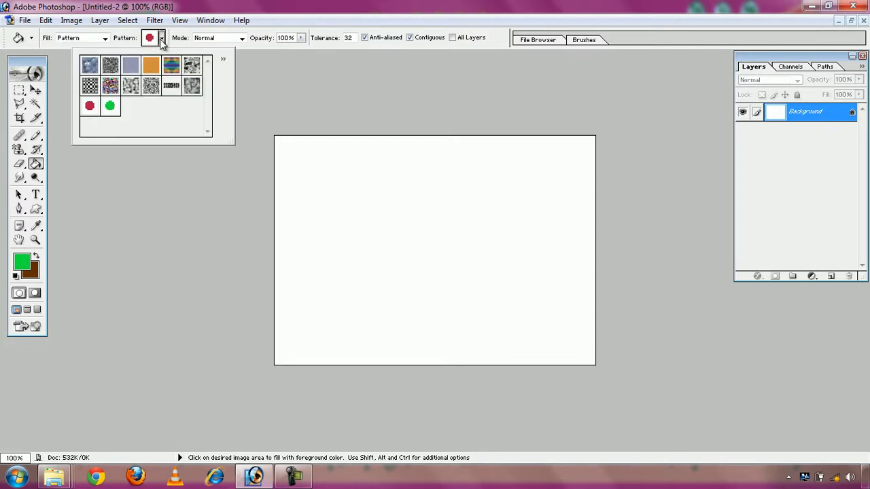
left_click(110, 107)
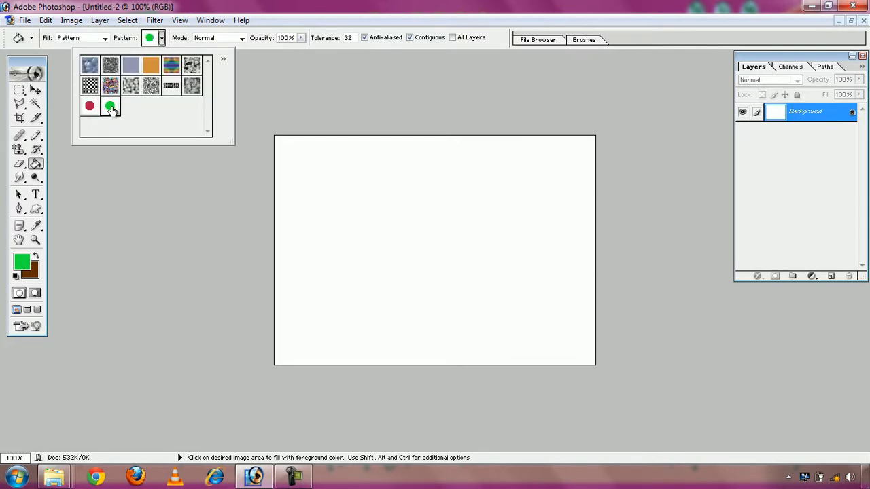
left_click(162, 39)
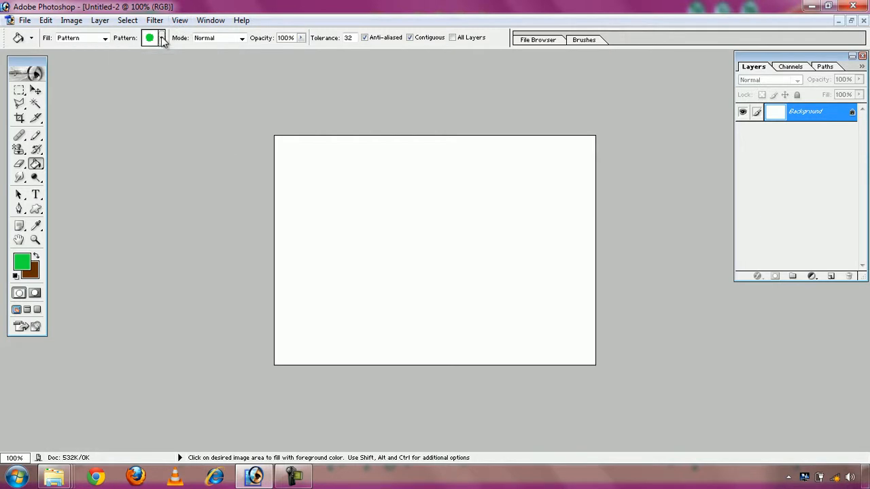
left_click(347, 201)
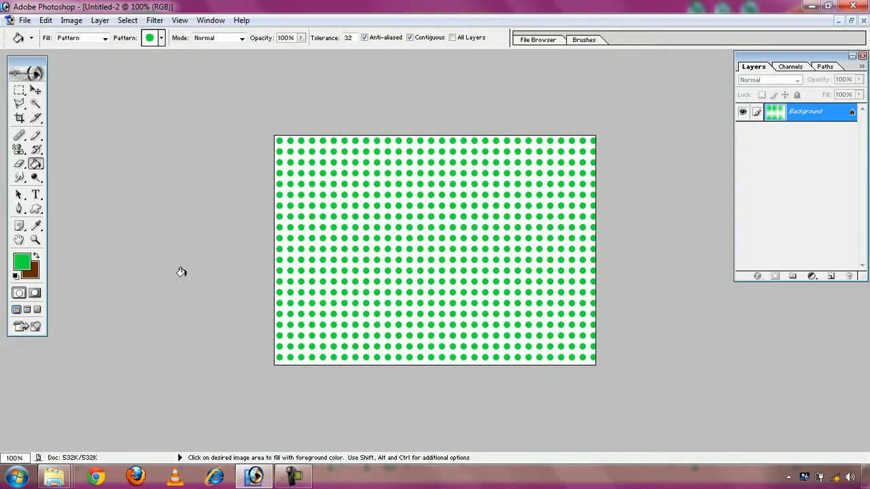